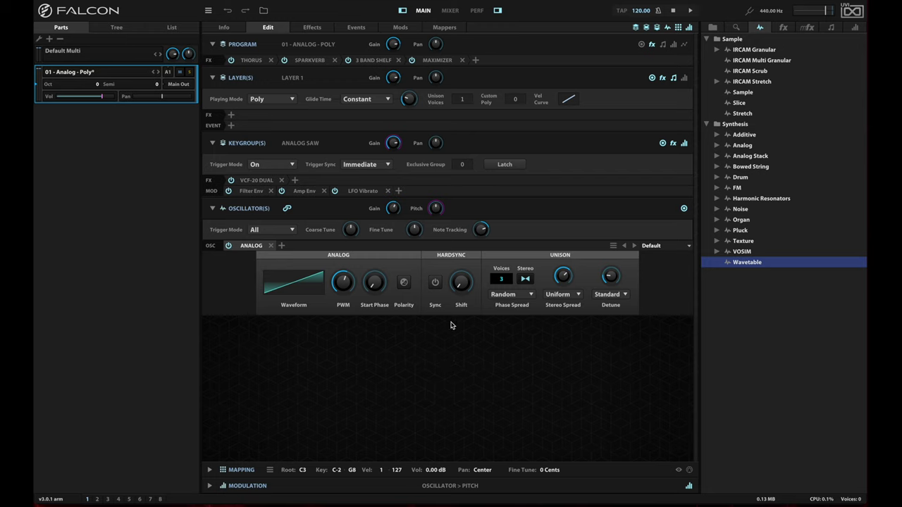
Open the modulator list for the Analog Saw keygroup in the 01 - Analog - Poly program.
click(399, 191)
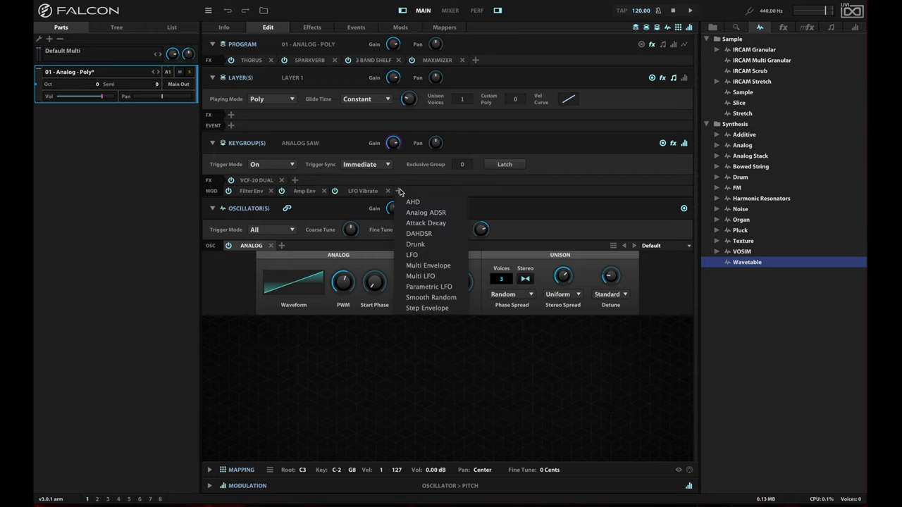
Add an LFO as LFO 2 on the keygroup and bring up its waveform shape menu.
click(414, 254)
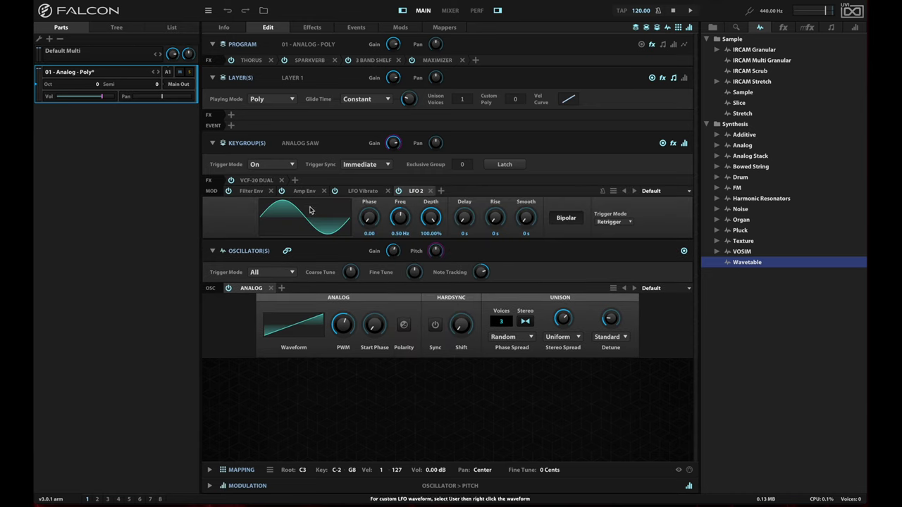
click(303, 219)
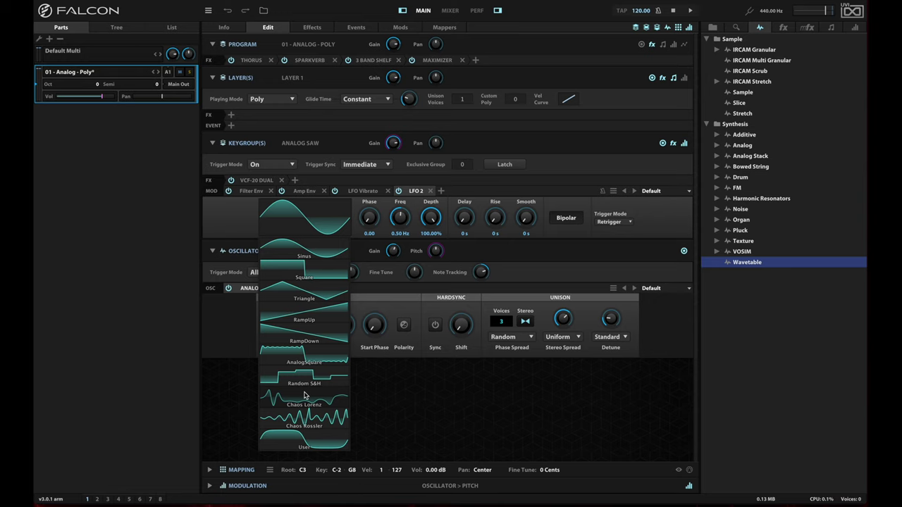
Give LFO 2 the Chaos Rossler waveform and audition phase offsets, settling at 0.32.
click(305, 419)
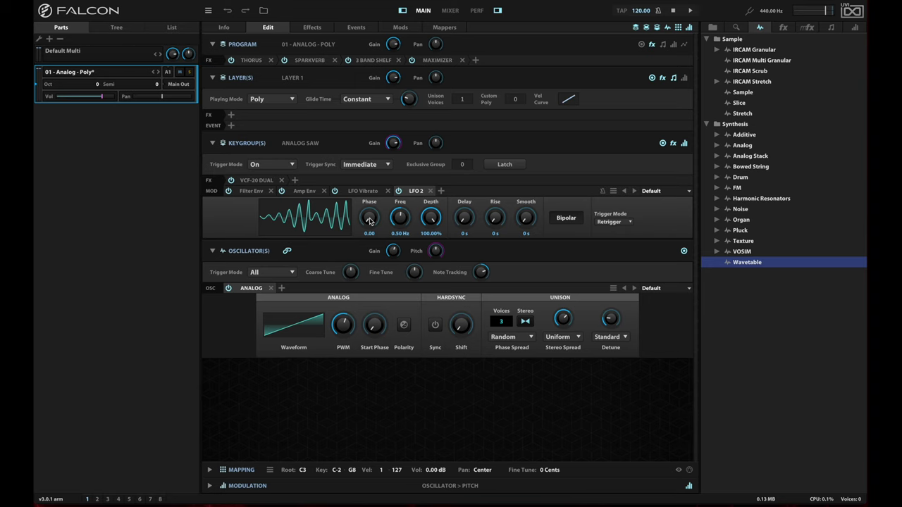
drag(370, 220, 379, 150)
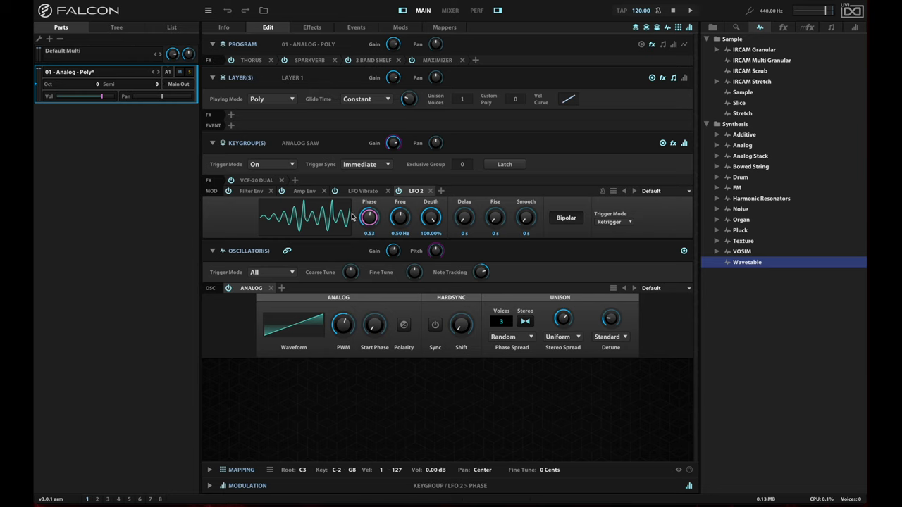
drag(368, 217, 369, 204)
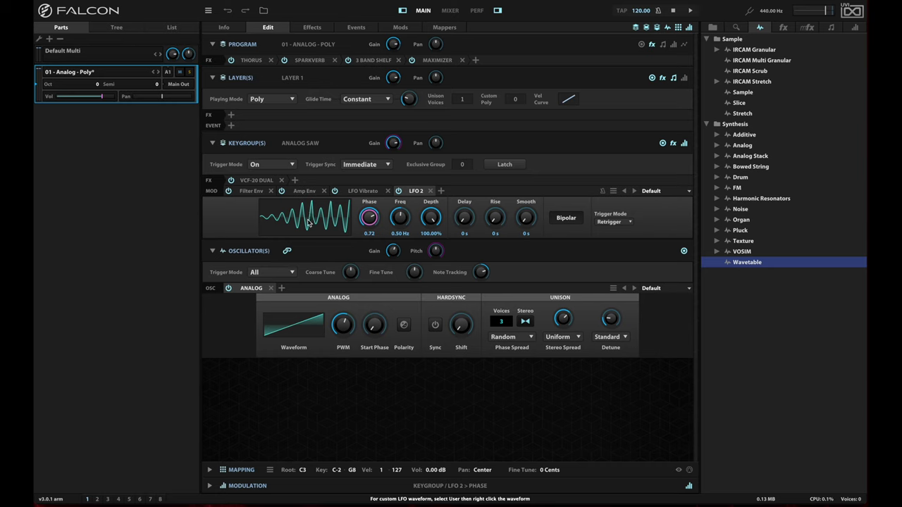
drag(368, 220, 374, 276)
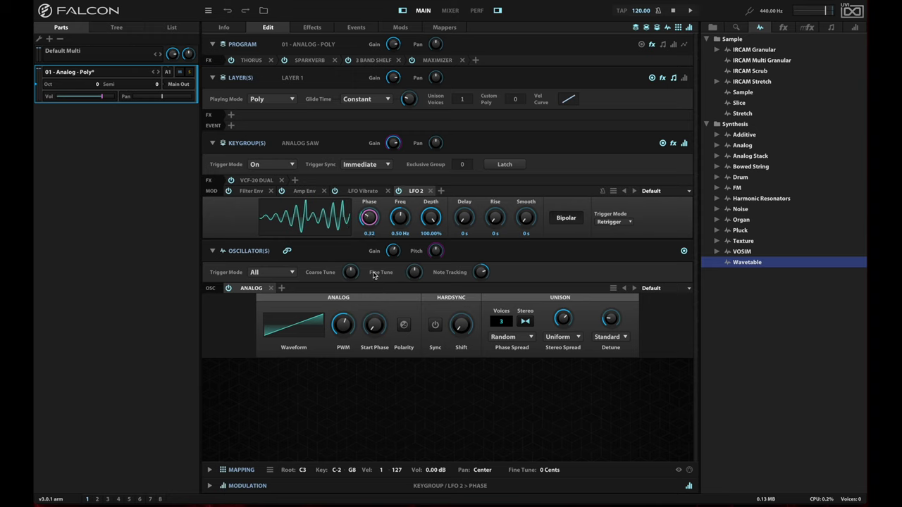
Switch LFO 2 to Chaos Lorenz and sweep its phase, returning it to 0.00.
click(307, 218)
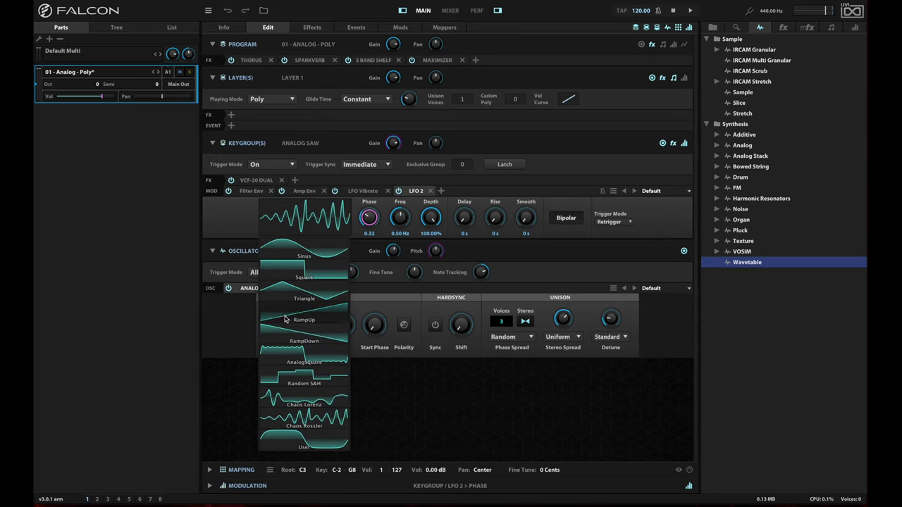
click(302, 402)
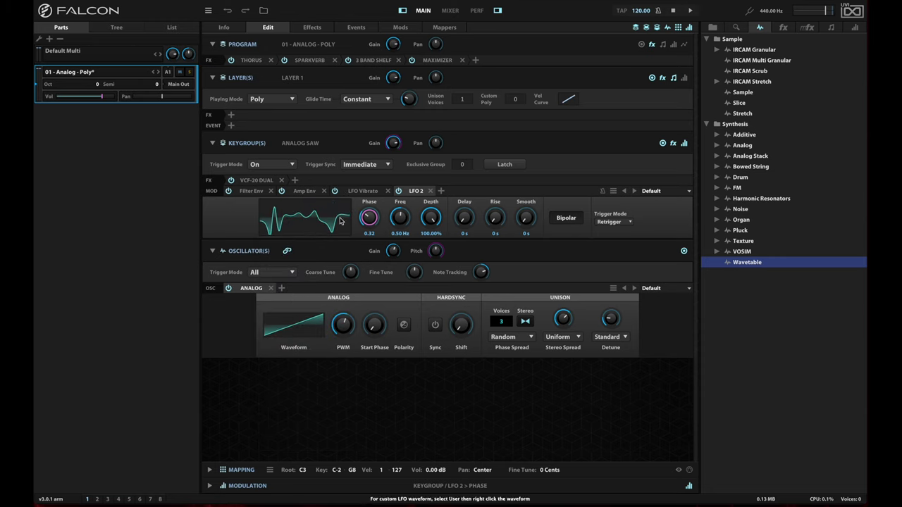
drag(370, 220, 382, 168)
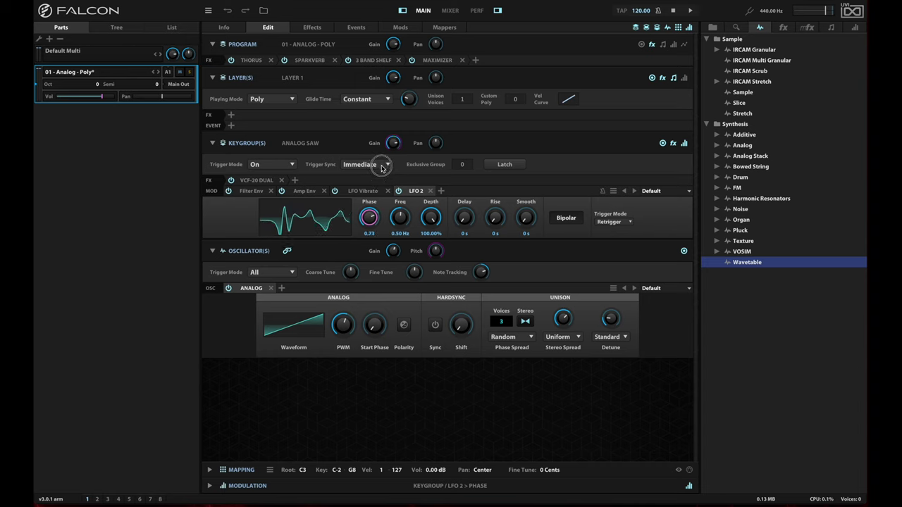
drag(381, 168, 379, 292)
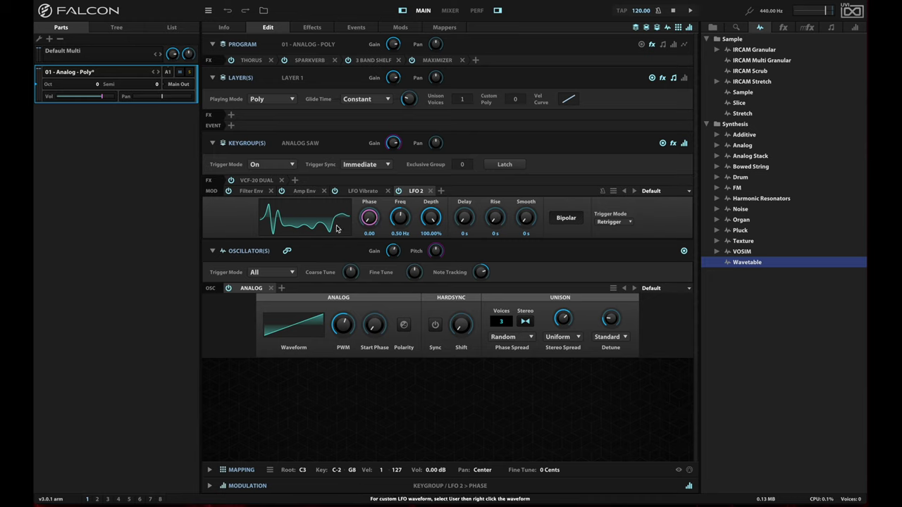
Assign Keygroup LFO 2 to the oscillator Pitch knob and review its modulation routings.
right_click(436, 252)
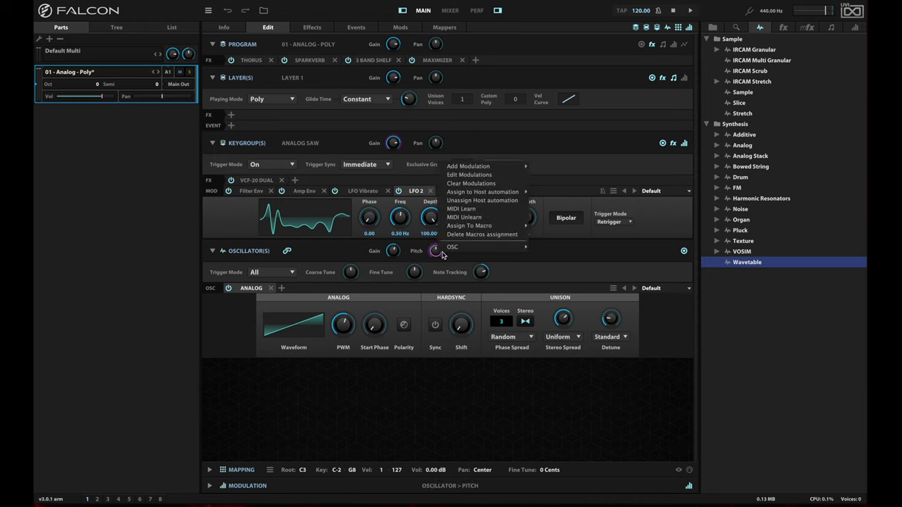
mouse_move(485, 167)
mouse_move(565, 324)
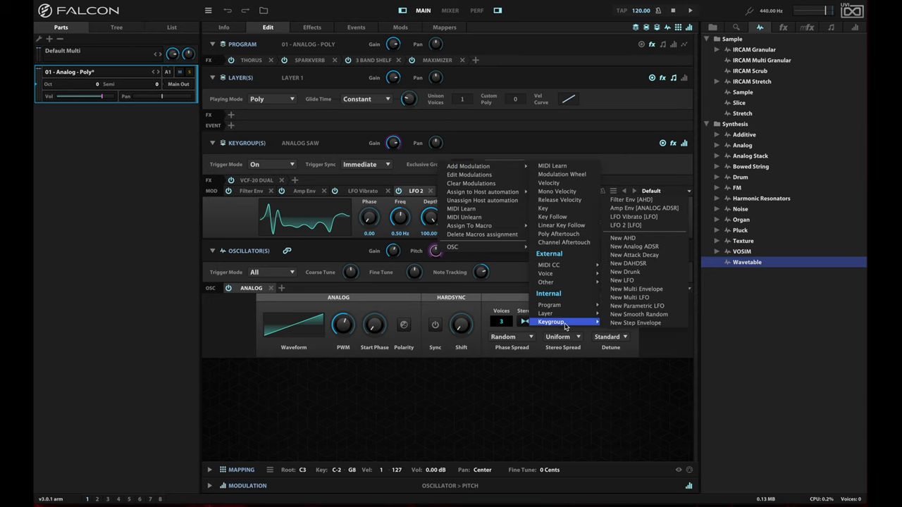
click(626, 226)
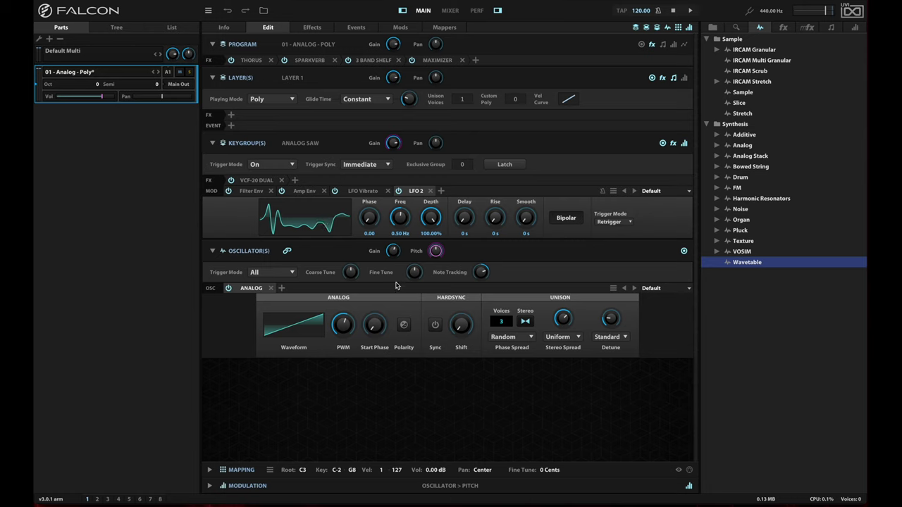
right_click(437, 252)
click(446, 177)
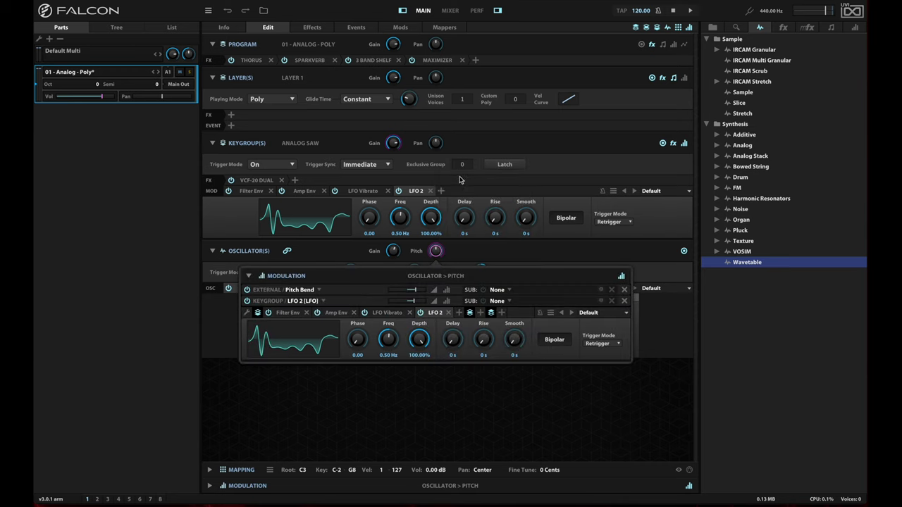
mouse_move(401, 302)
Set LFO 2's trigger mode to No Retrigger, then bring up its waveform shape menu.
click(610, 222)
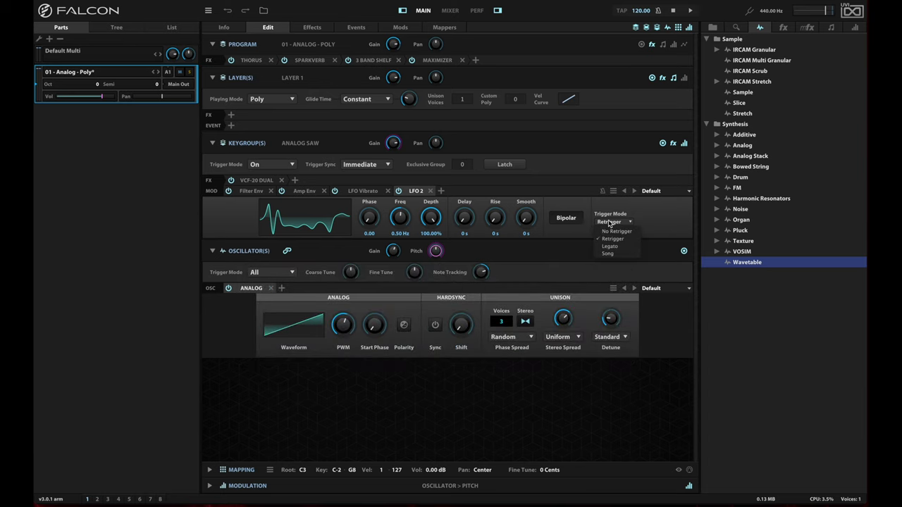
click(616, 231)
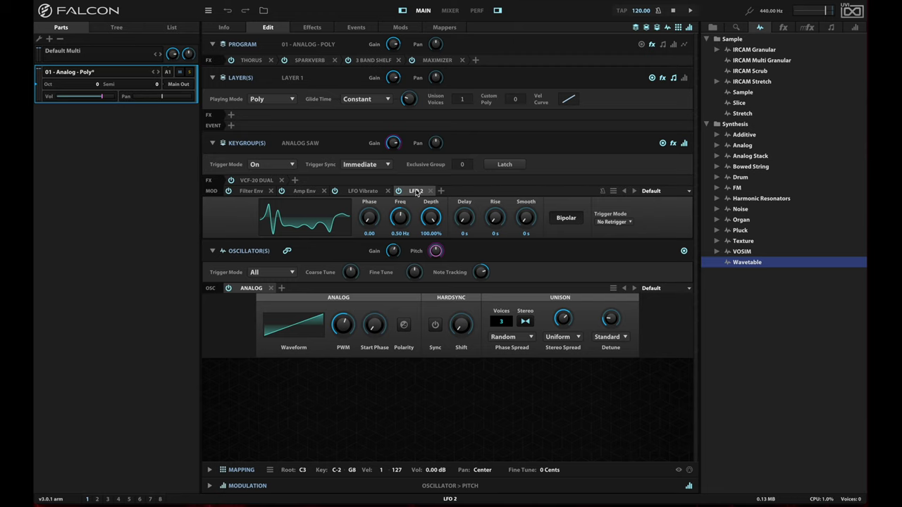
click(313, 224)
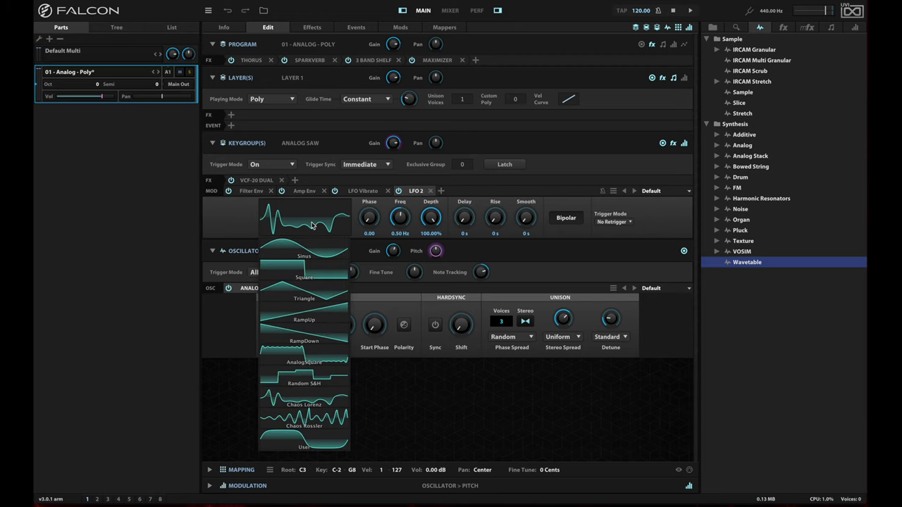
Give LFO 2 the Random S&H waveform and set its frequency to exactly 0.00 Hz.
click(289, 381)
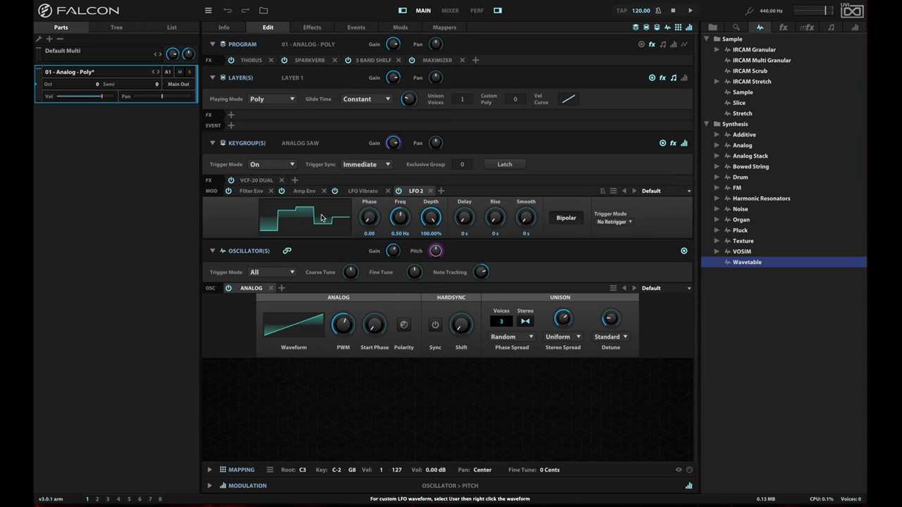
drag(397, 222, 398, 203)
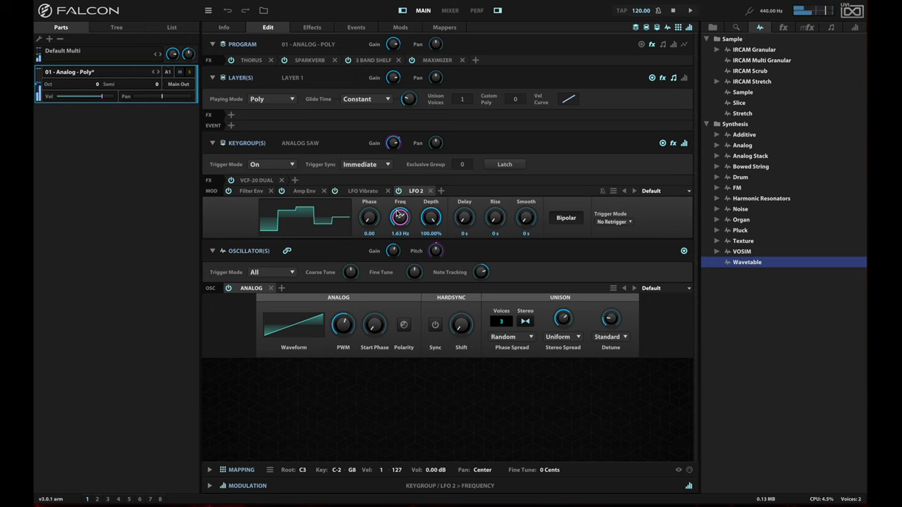
drag(400, 214, 397, 208)
double_click(402, 223)
text(0)
key(Return)
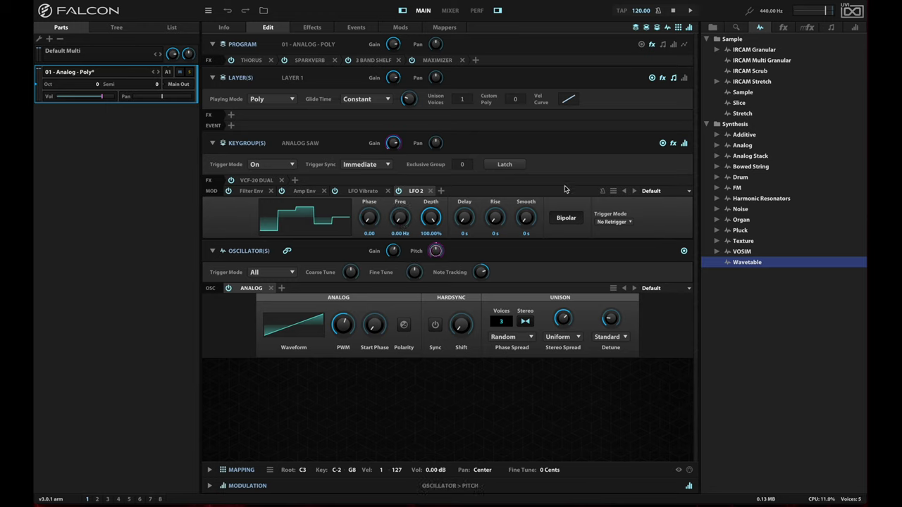
Restore LFO 2 note retriggering and cut its pitch modulation from 1 semitone to roughly 9 cents.
click(612, 222)
click(613, 240)
right_click(436, 251)
click(464, 177)
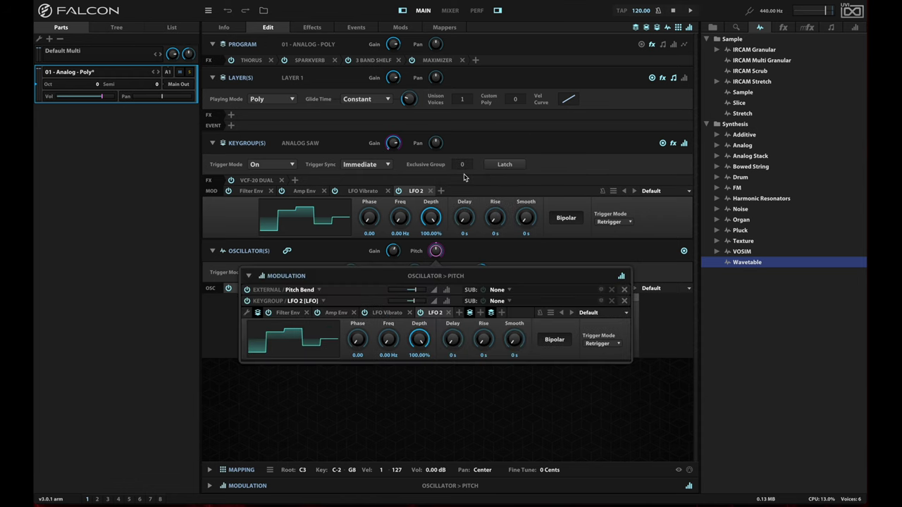
mouse_move(413, 303)
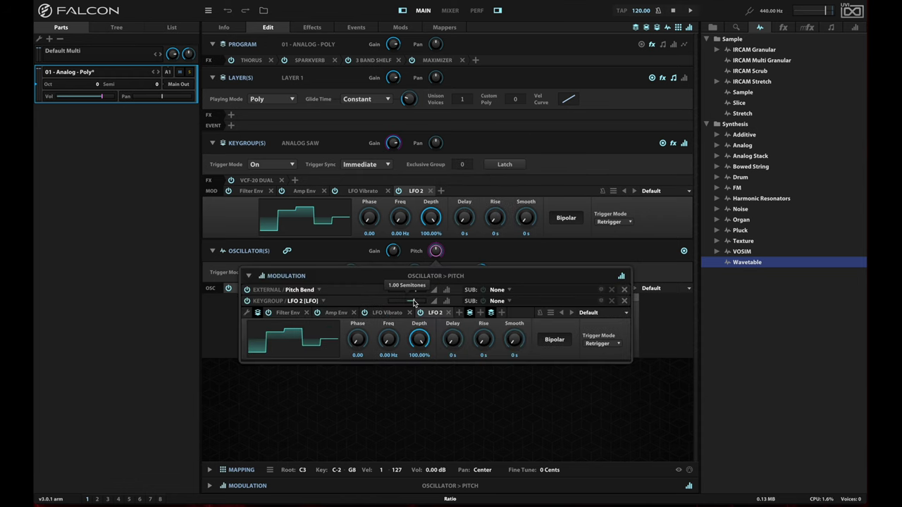
drag(412, 302, 411, 303)
drag(410, 303, 412, 303)
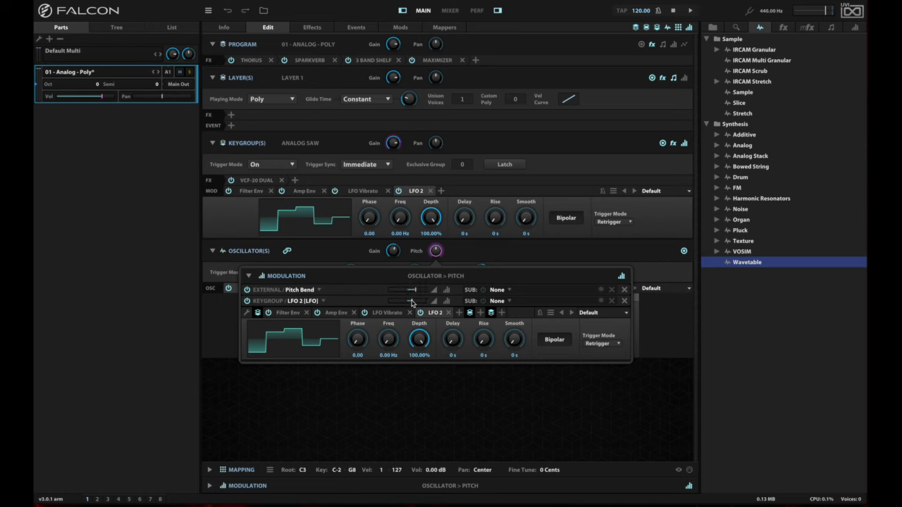
mouse_move(399, 295)
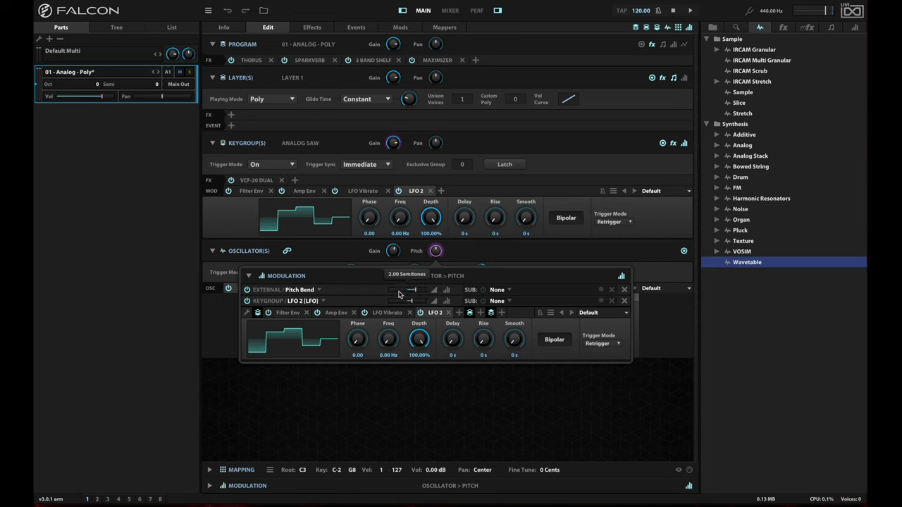
click(569, 259)
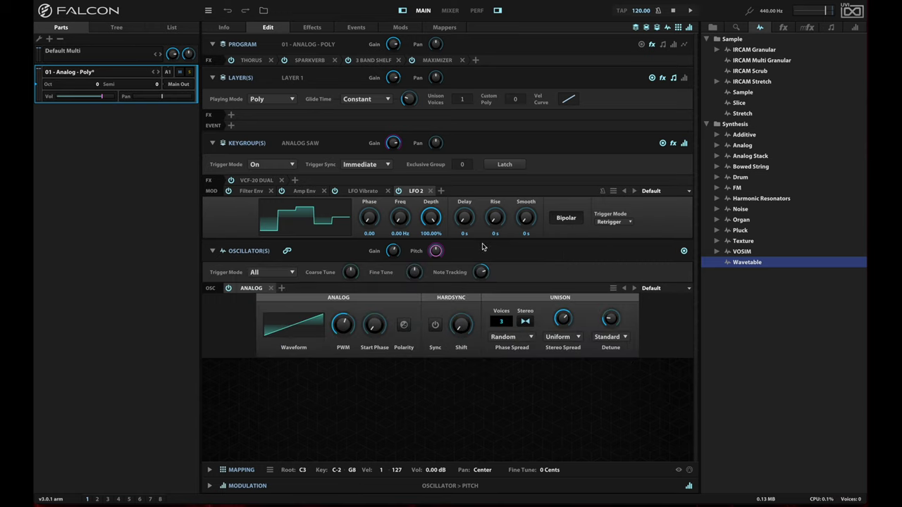
Enter an exact LFO 2 depth by typing 25 into its Depth knob.
double_click(431, 217)
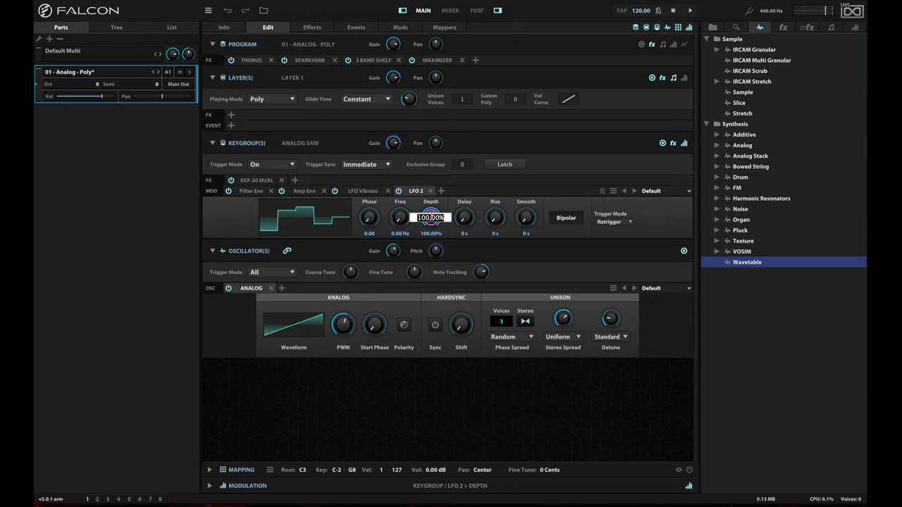
text(25)
key(Return)
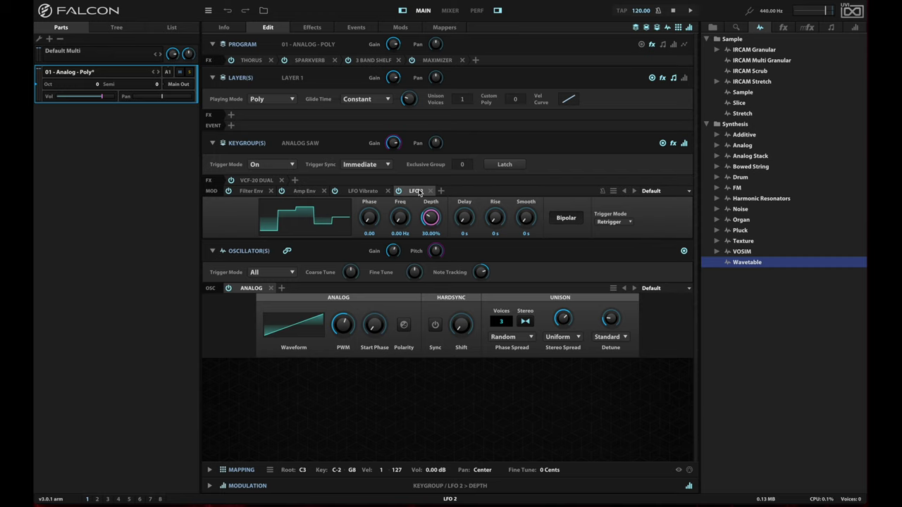
Replace LFO 2 with a Drunk modulator and raise Drunk 1's pitch modulation amount.
right_click(417, 191)
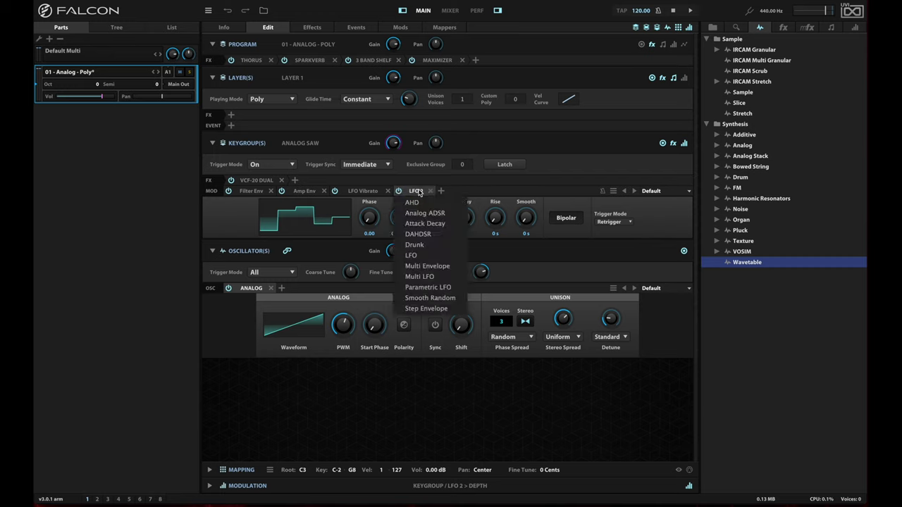
click(426, 244)
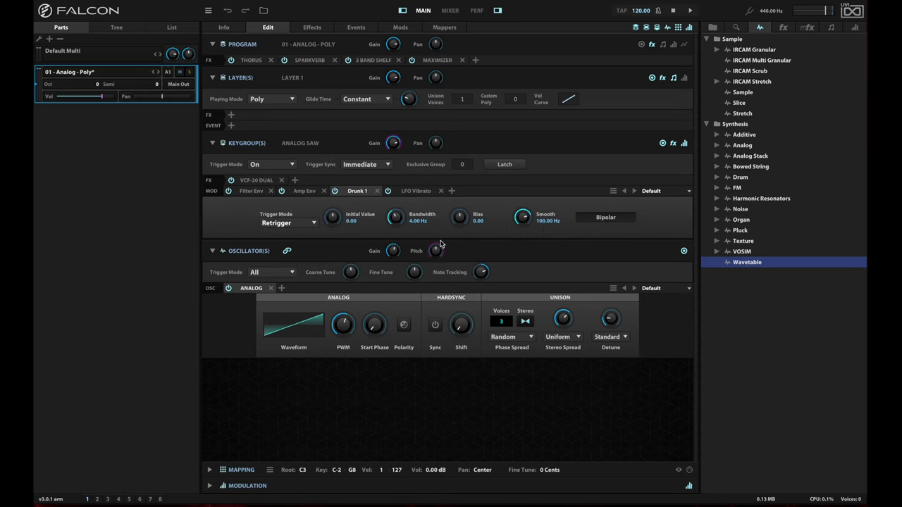
right_click(435, 253)
click(472, 177)
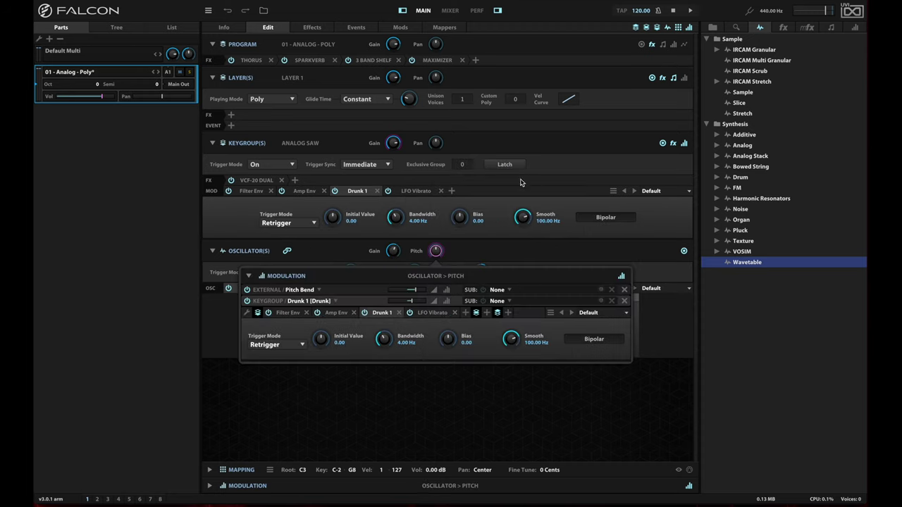
click(412, 302)
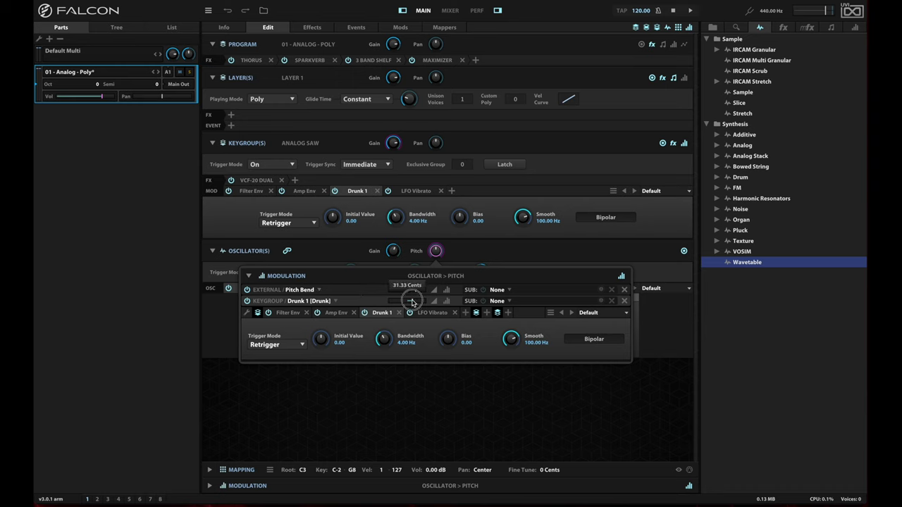
drag(414, 303, 414, 302)
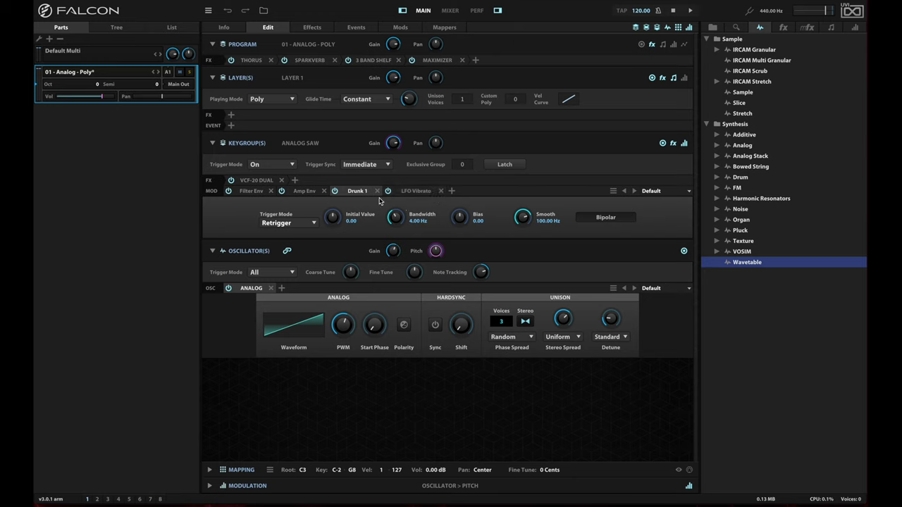
Fine-tune Drunk 1's oscillator pitch modulation amount in the modulation editor.
right_click(436, 251)
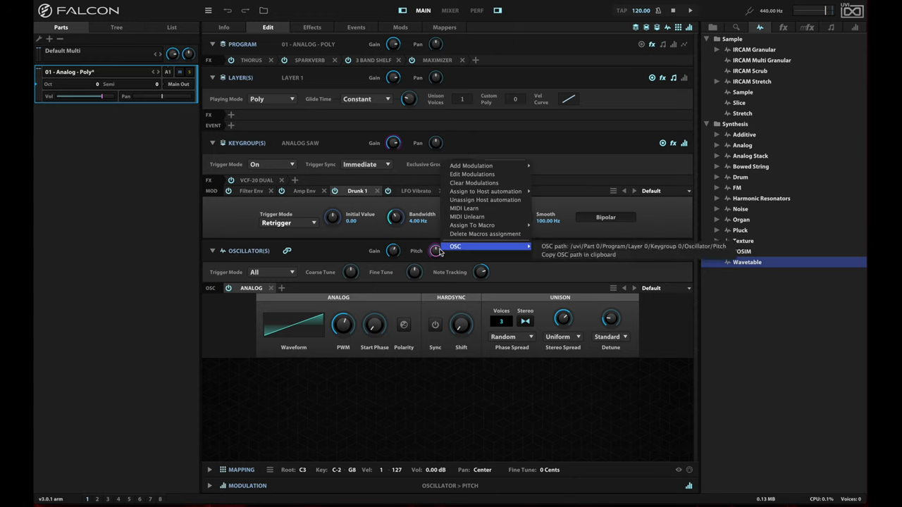
click(471, 177)
drag(417, 302, 418, 303)
click(543, 256)
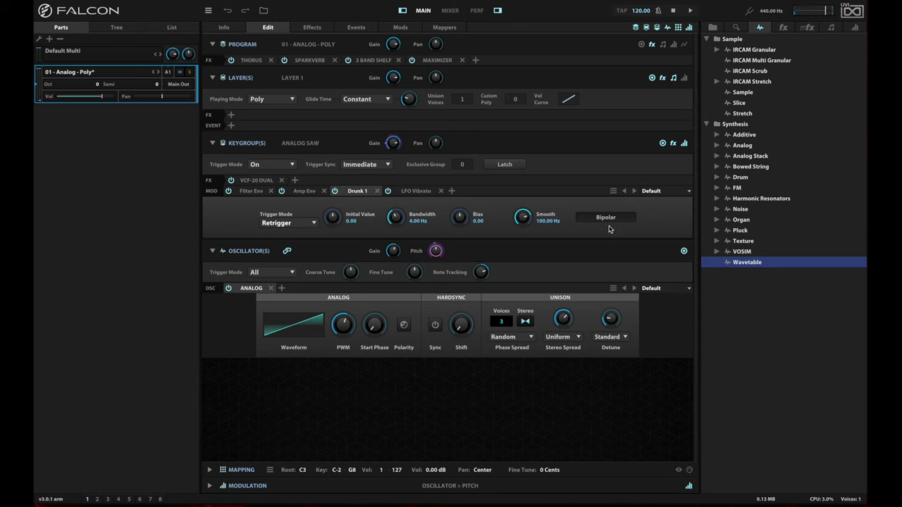
Set Drunk 1 to No Retrigger, raise its bandwidth to about 21 Hz, and cut smoothing to 3.21 Hz.
click(286, 224)
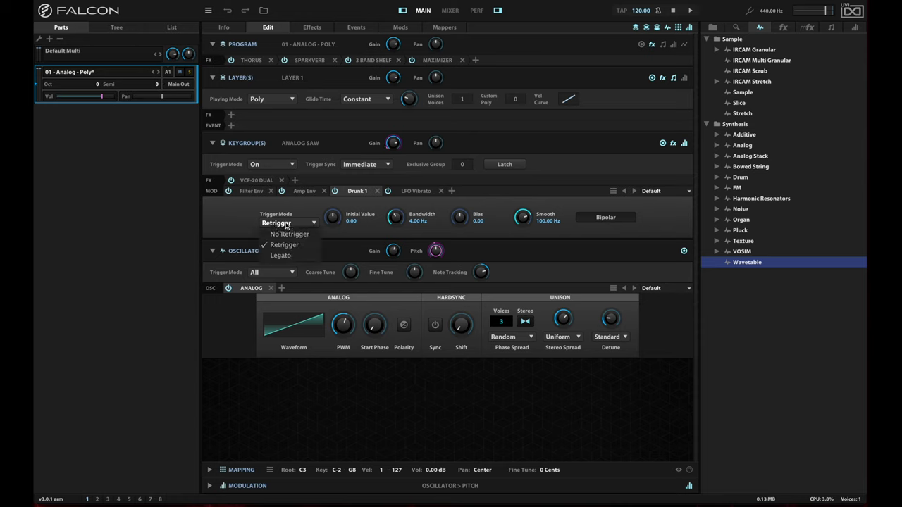
click(289, 233)
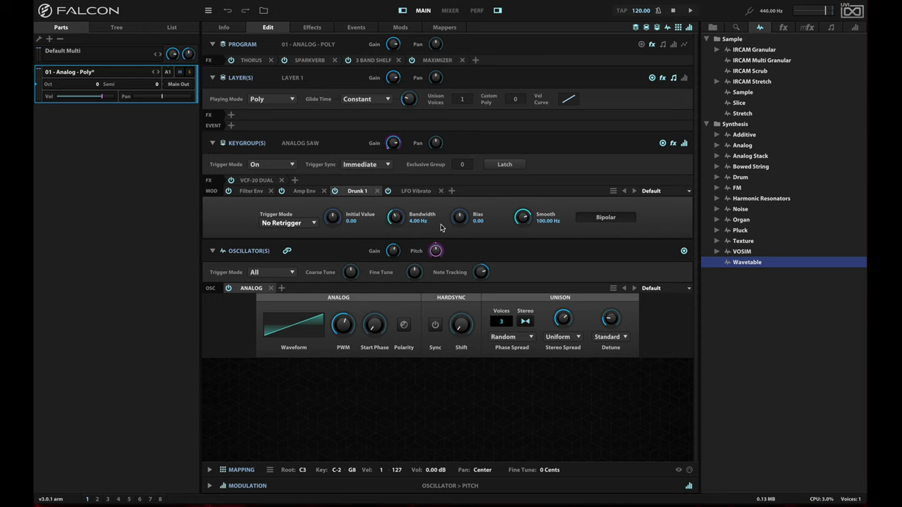
mouse_move(439, 250)
click(395, 218)
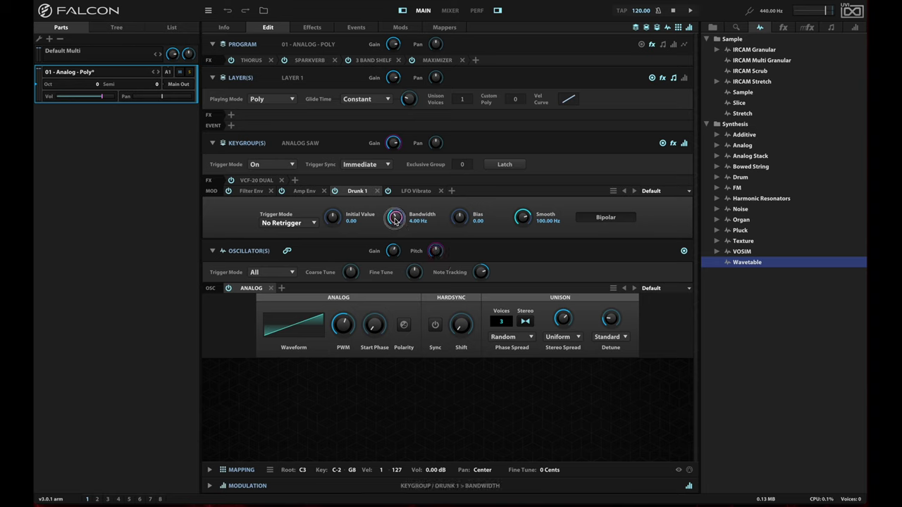
drag(395, 218, 397, 198)
drag(525, 217, 524, 269)
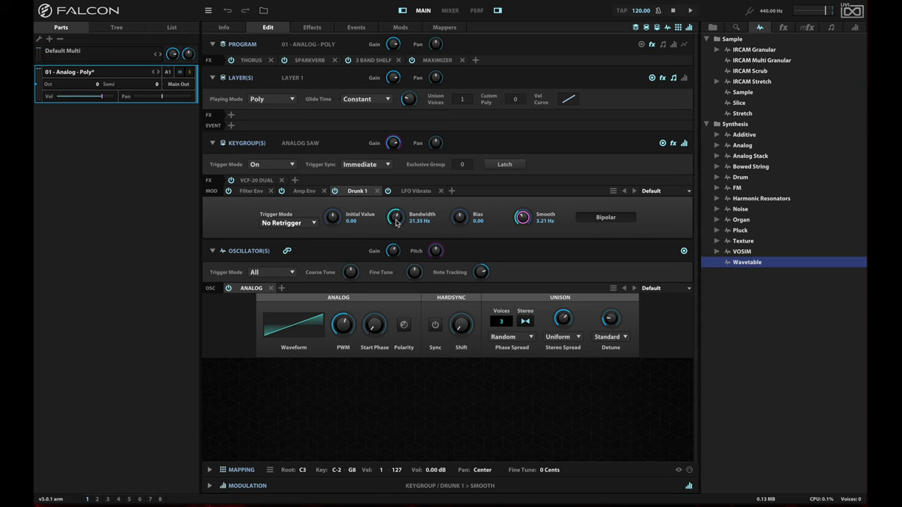
Bring the Drunk 1 bandwidth down to about 1.92 Hz, keeping smoothing at 3.21 Hz.
drag(396, 223, 397, 227)
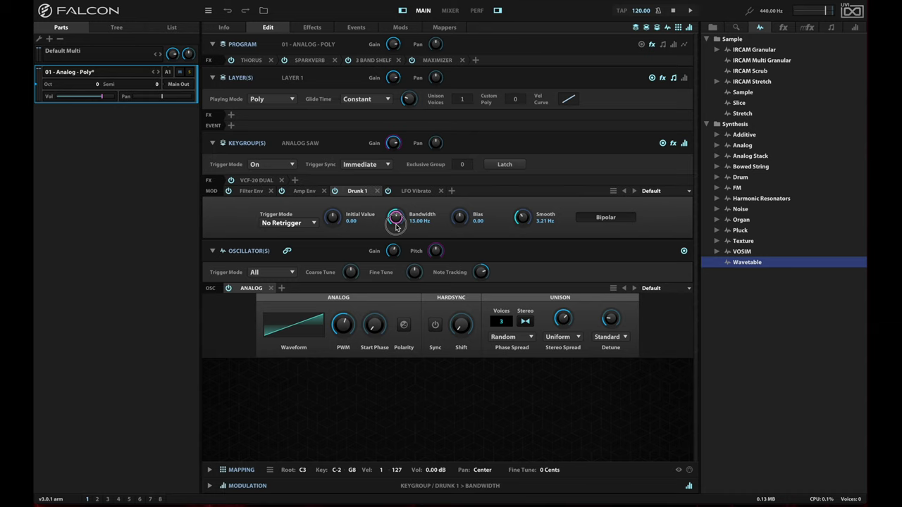
drag(396, 220, 396, 217)
click(522, 221)
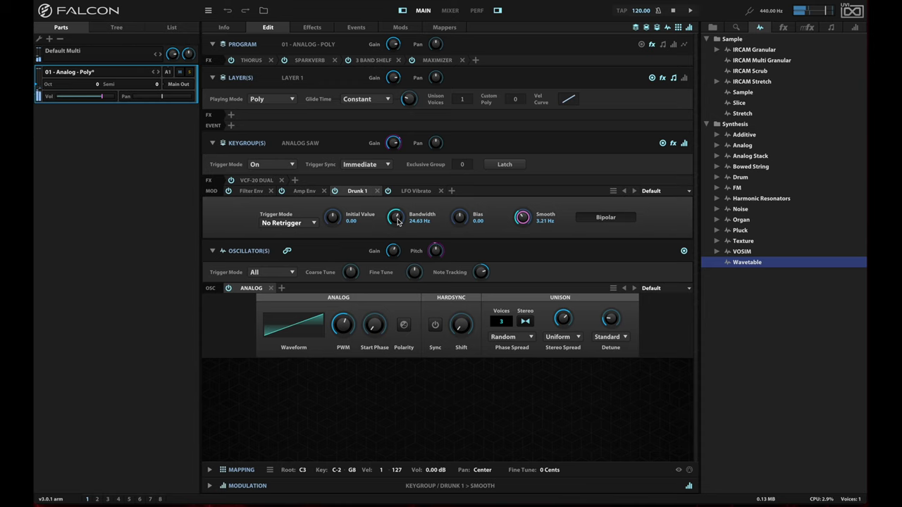
drag(397, 221, 396, 254)
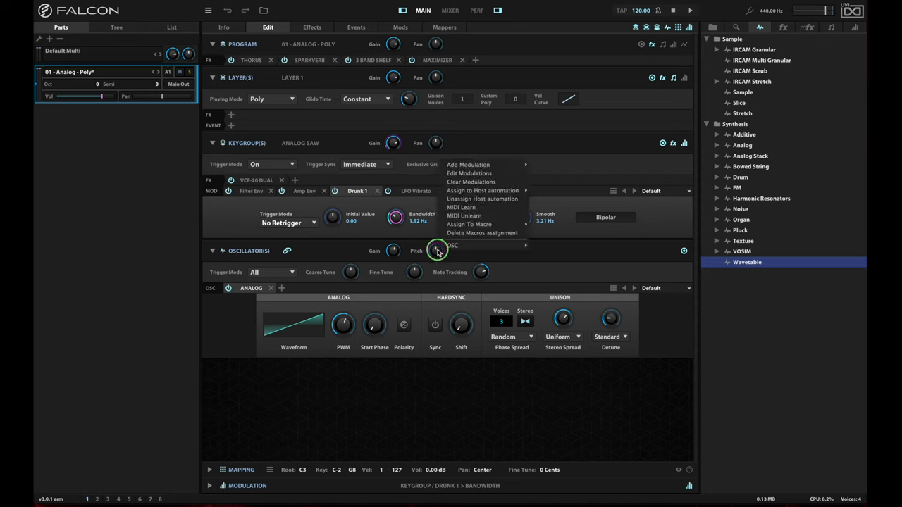
Reduce Drunk 1's depth on the oscillator pitch from 10.54 semitones to a few cents (24.41 cents).
click(473, 174)
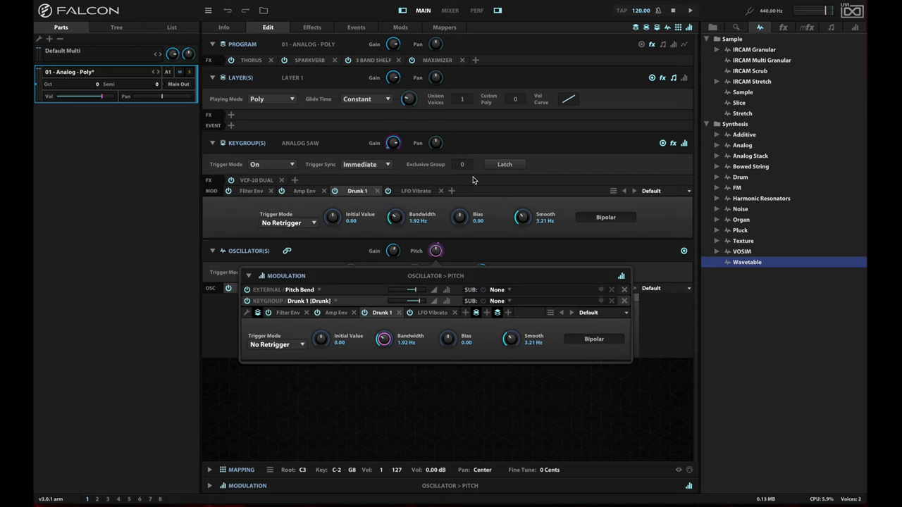
mouse_move(412, 302)
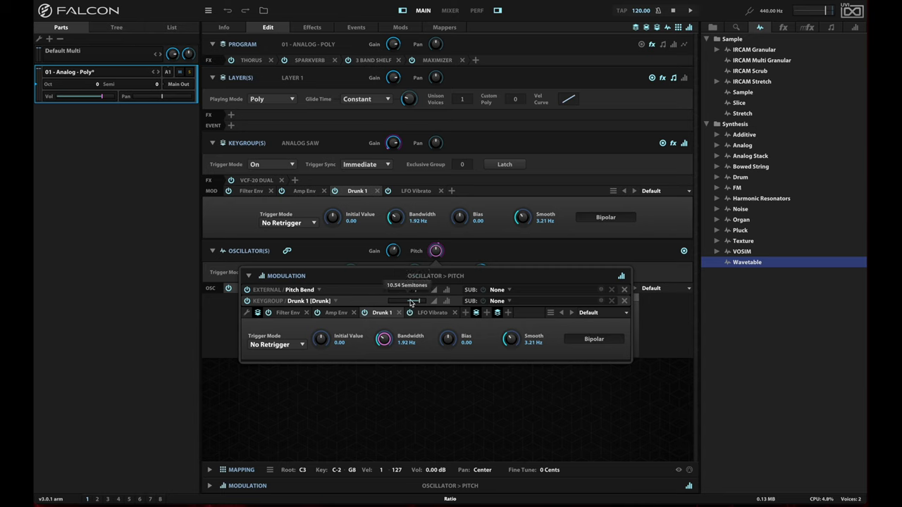
scroll(413, 302, down, 5)
scroll(414, 303, down, 6)
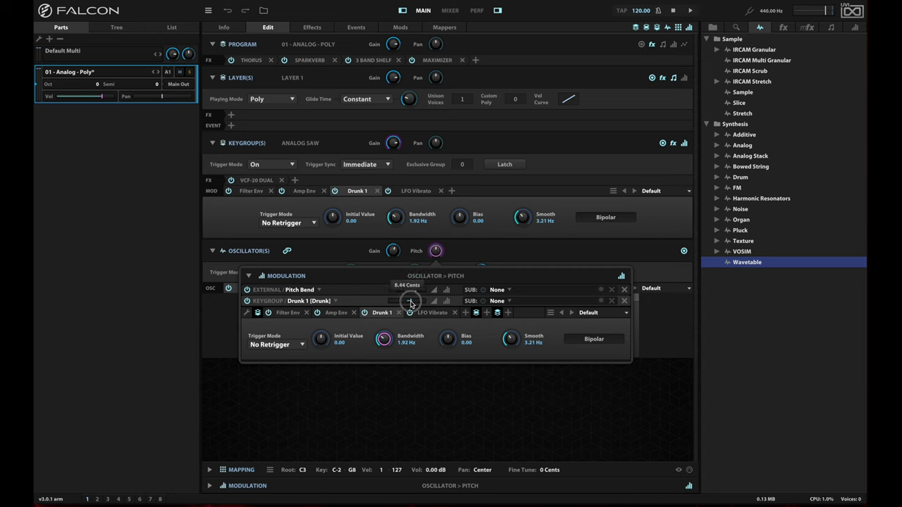
scroll(414, 303, up, 1)
scroll(413, 303, down, 4)
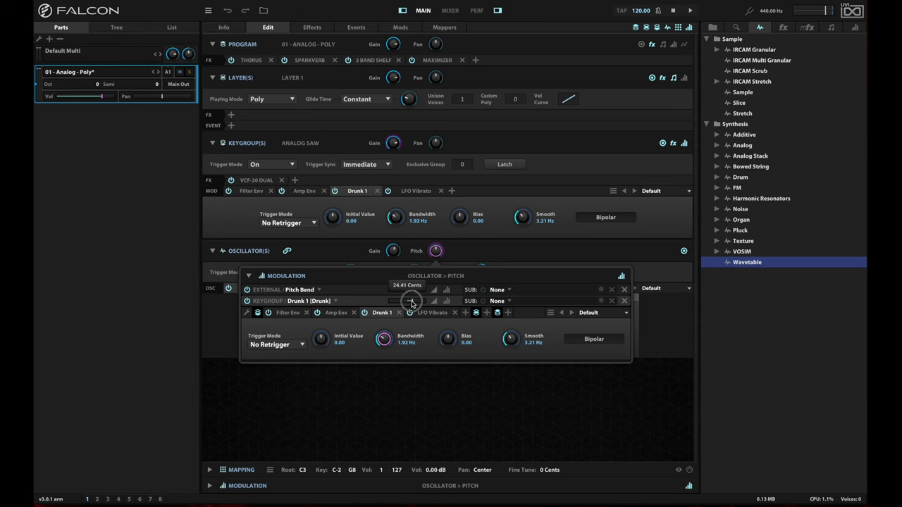